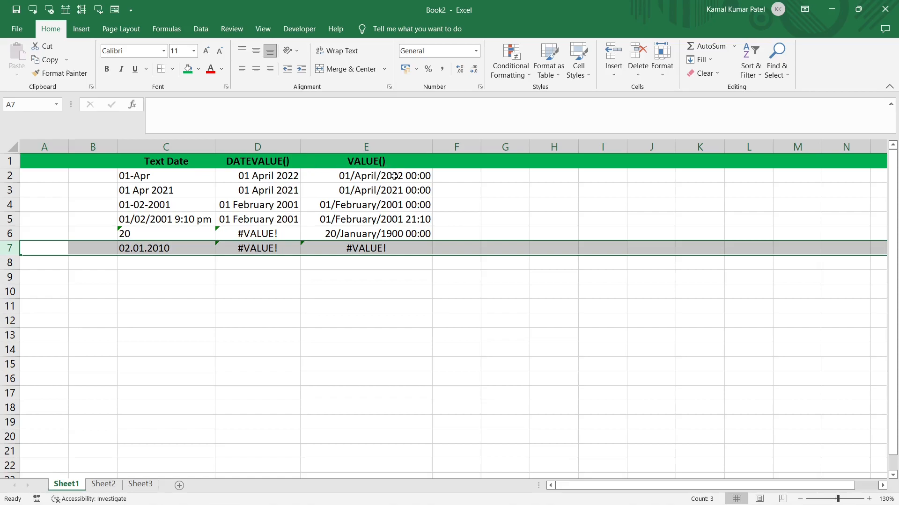
On Sheet3, start Text to Columns for the whole Text_Date column C using the Delimited data type.
left_click(103, 484)
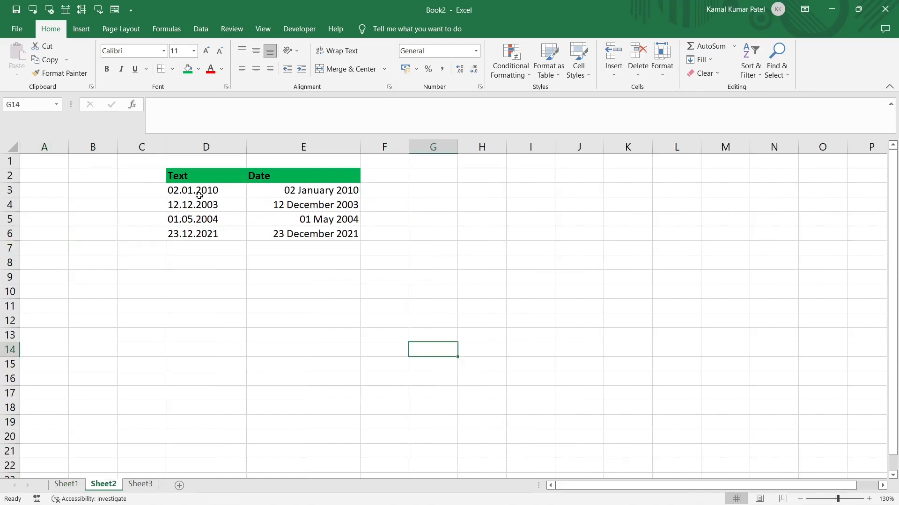
left_click(140, 483)
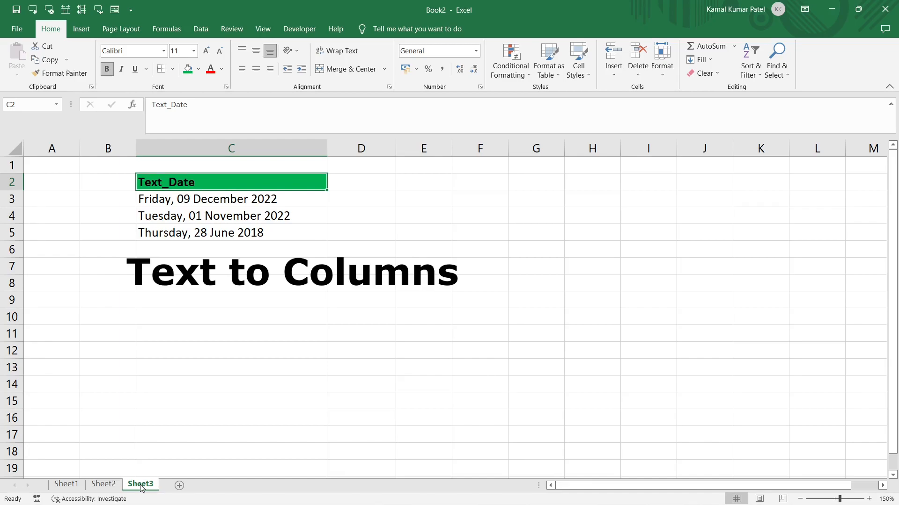
left_click(200, 29)
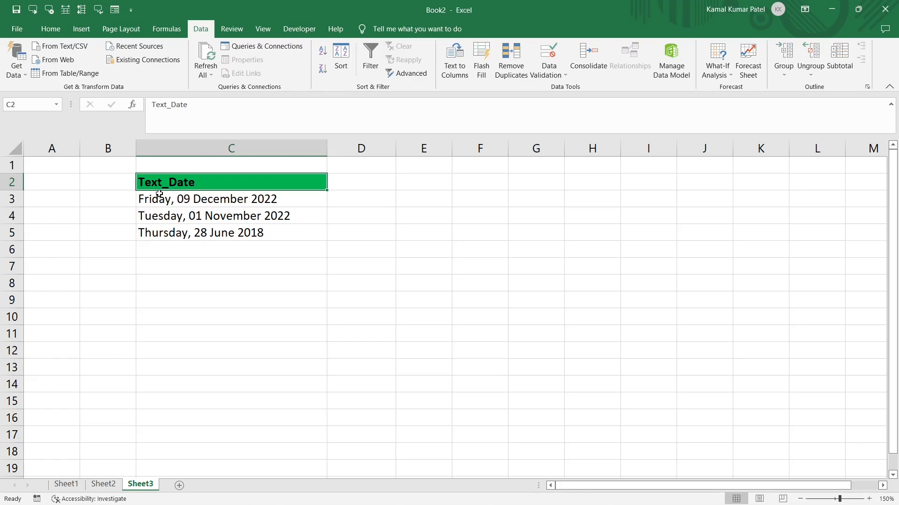
left_click(207, 147)
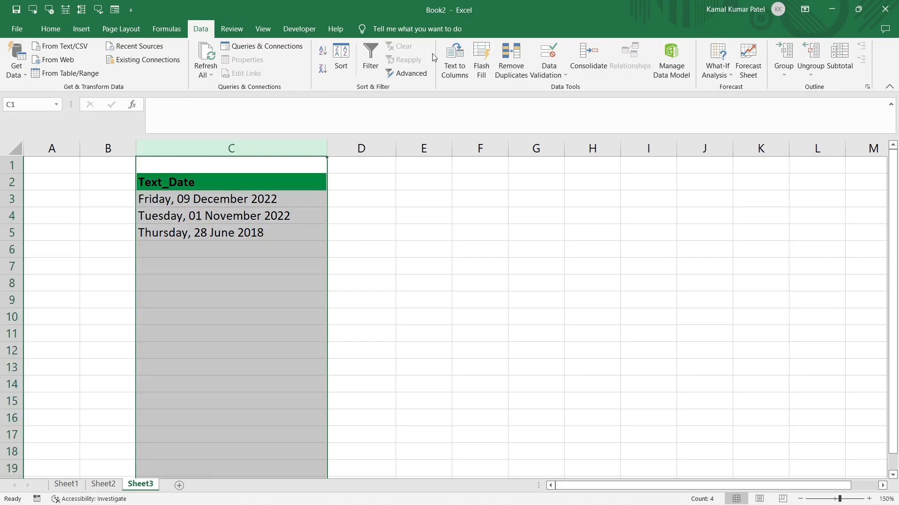
left_click(458, 68)
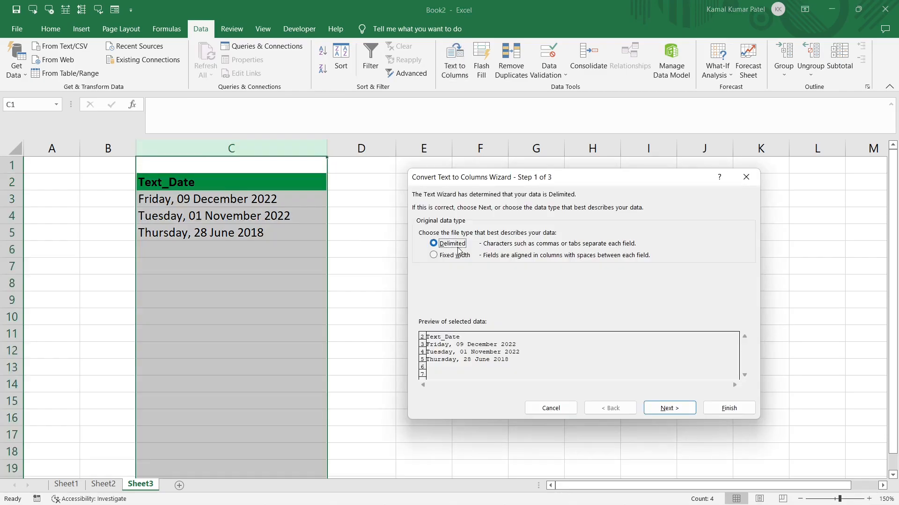
left_click(679, 408)
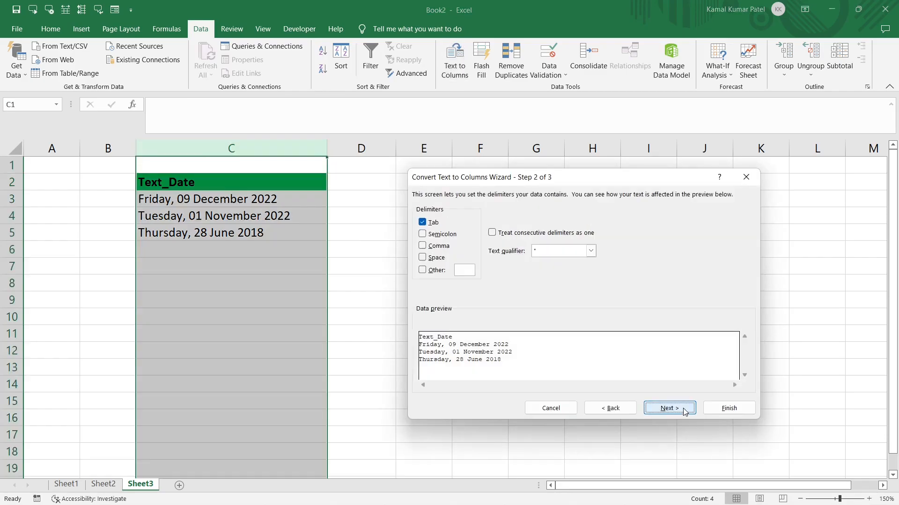
Set comma and space as the column delimiters and turn off the tab delimiter.
left_click(423, 223)
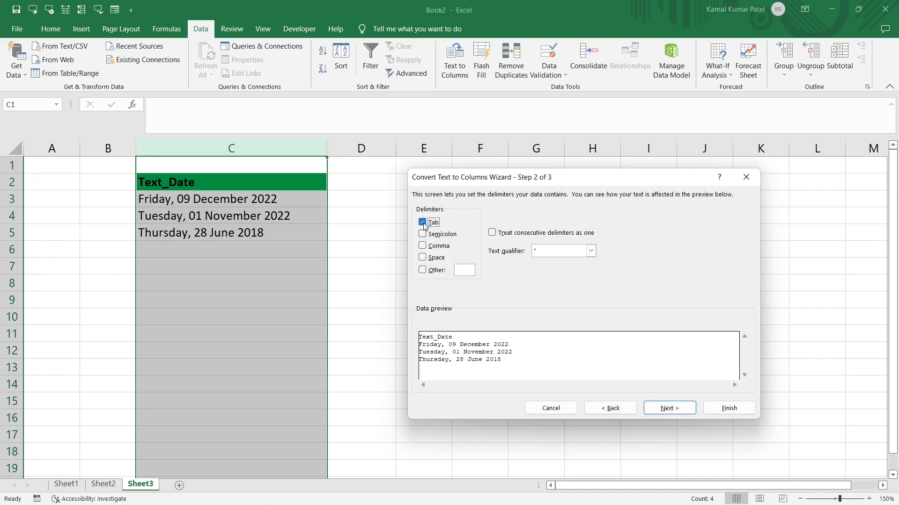
left_click(422, 245)
left_click(423, 257)
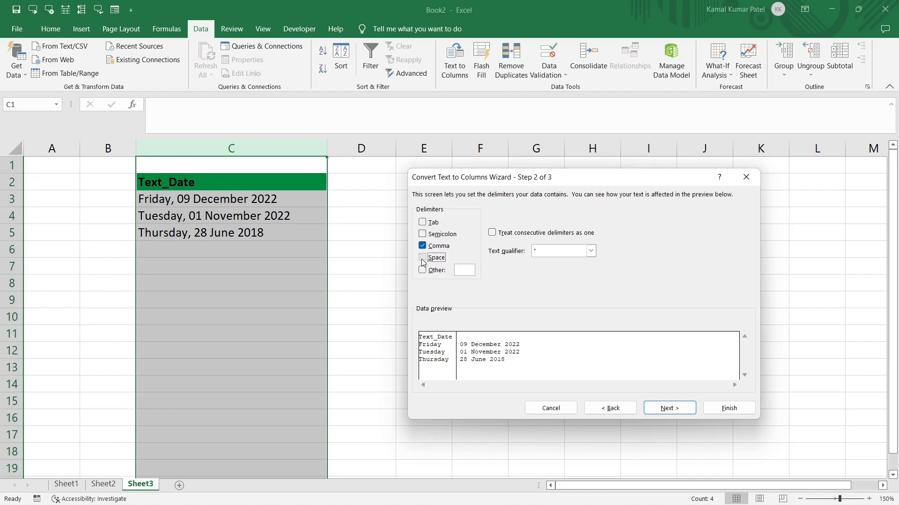
left_click(669, 408)
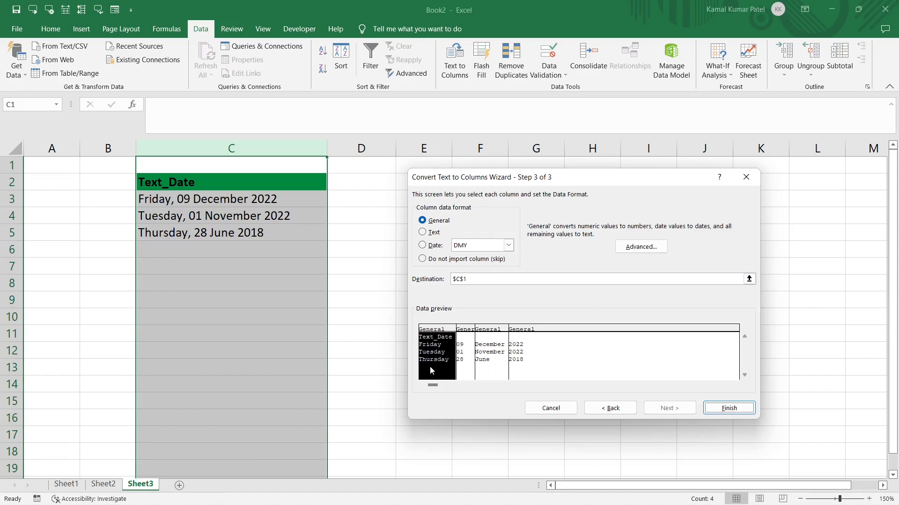
Skip importing the weekday column, set the destination to cell D2 and complete the text split.
left_click(423, 260)
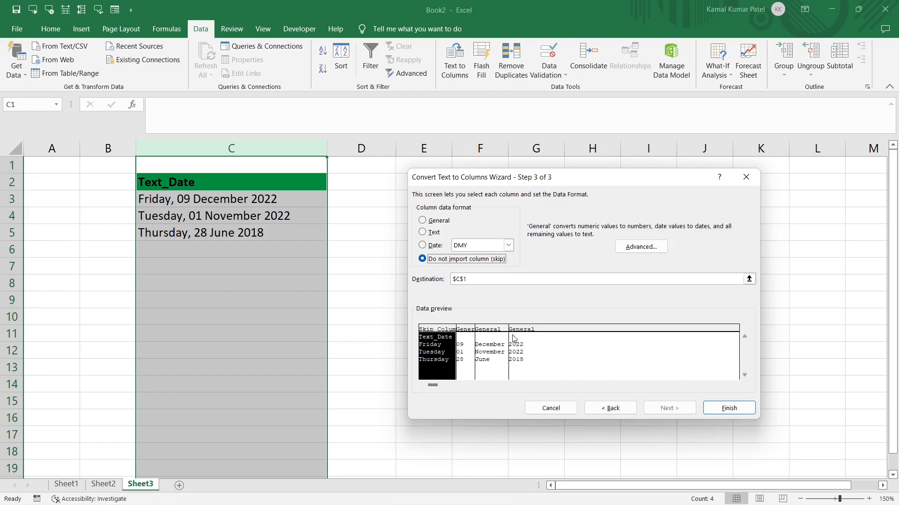
left_click(482, 278)
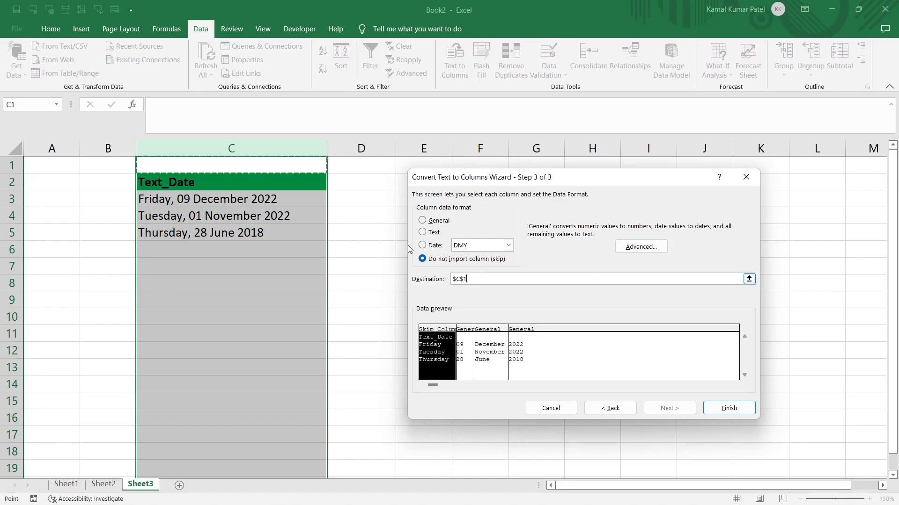
key("BackSpace")
key("BackSpace")
key("BackSpace")
key("BackSpace")
left_click(362, 183)
left_click(745, 404)
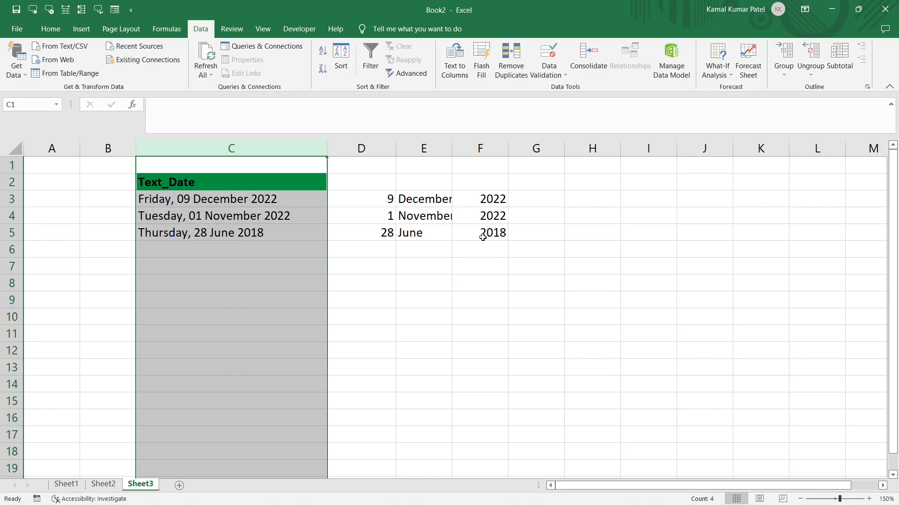
Enter the formula =DATE(F3,E3,D3) in cell G3 to combine the year, month and day.
left_click(536, 199)
type("=date")
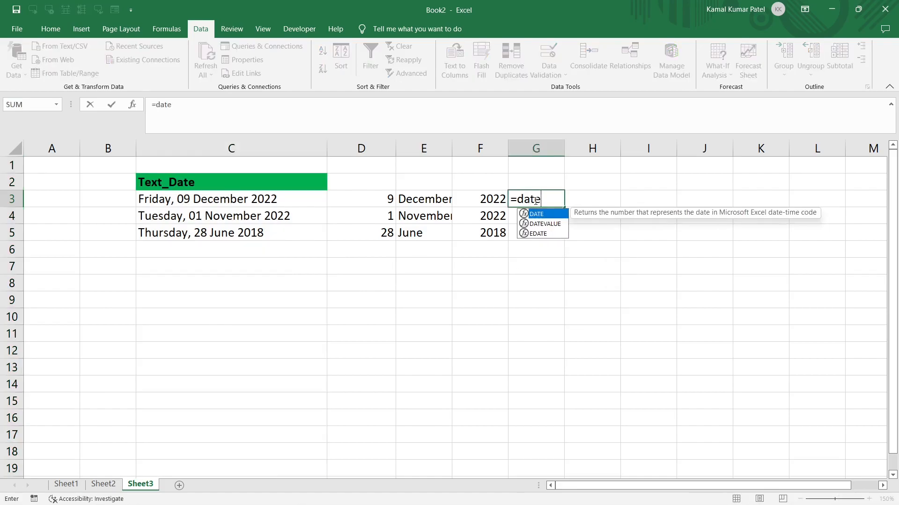
key("Tab")
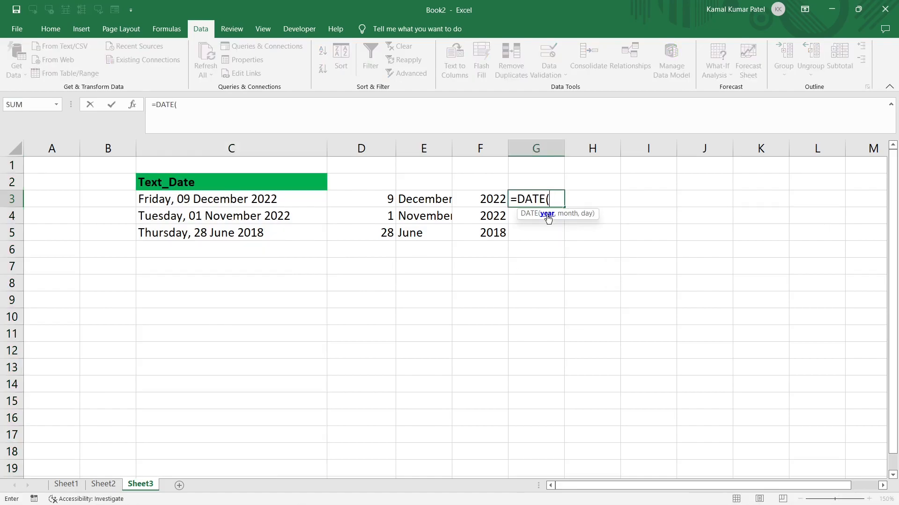
left_click(481, 201)
type(",")
left_click(419, 198)
type(",")
left_click(384, 200)
type(")")
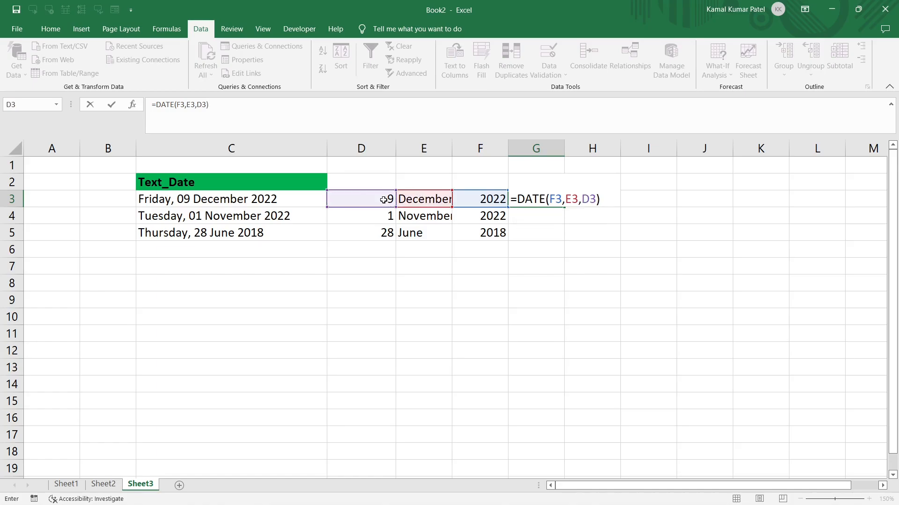
key("Return")
Edit the formula in G3 to =DATE(F3,MONTH(1&E3),D3) so the month name converts to a number.
left_click(540, 197)
double_click(539, 197)
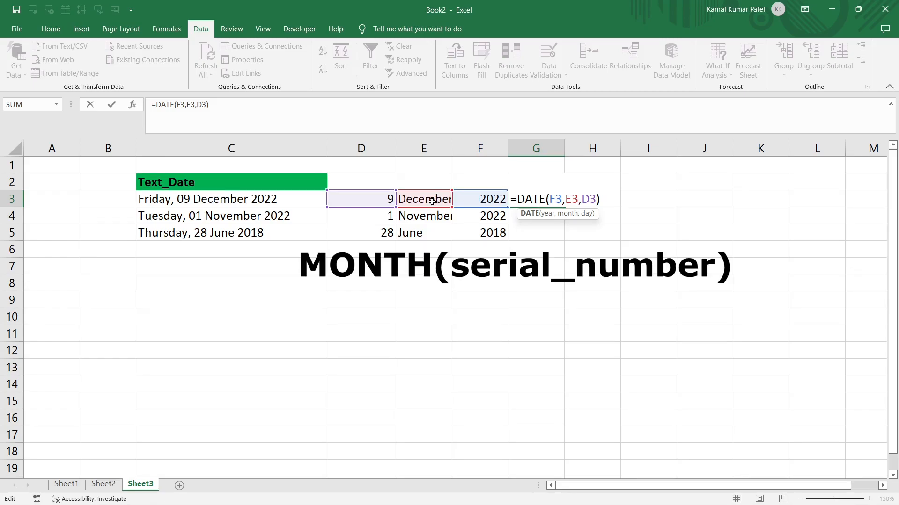
left_click(565, 199)
type("month(")
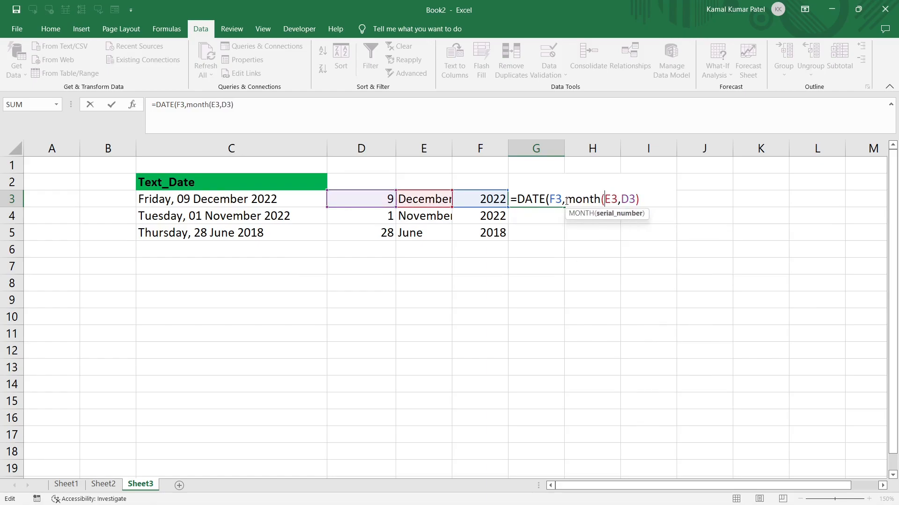
type("1")
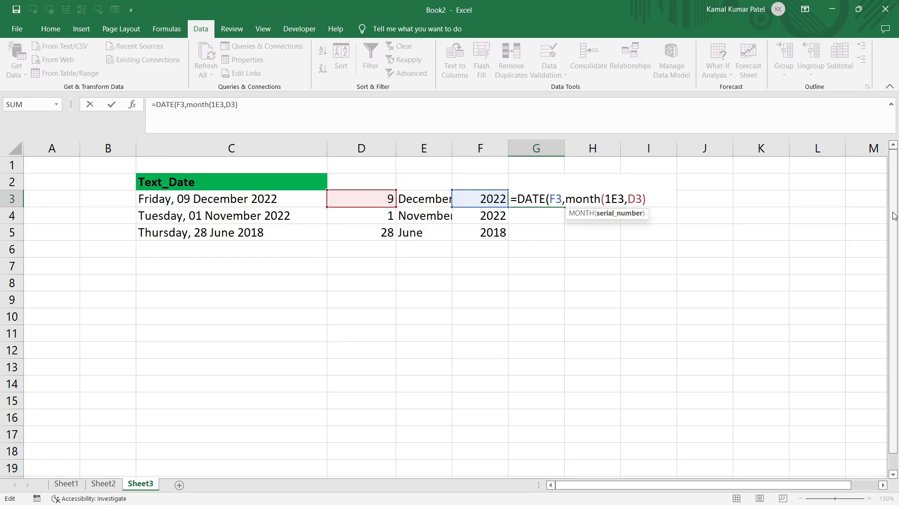
type("&")
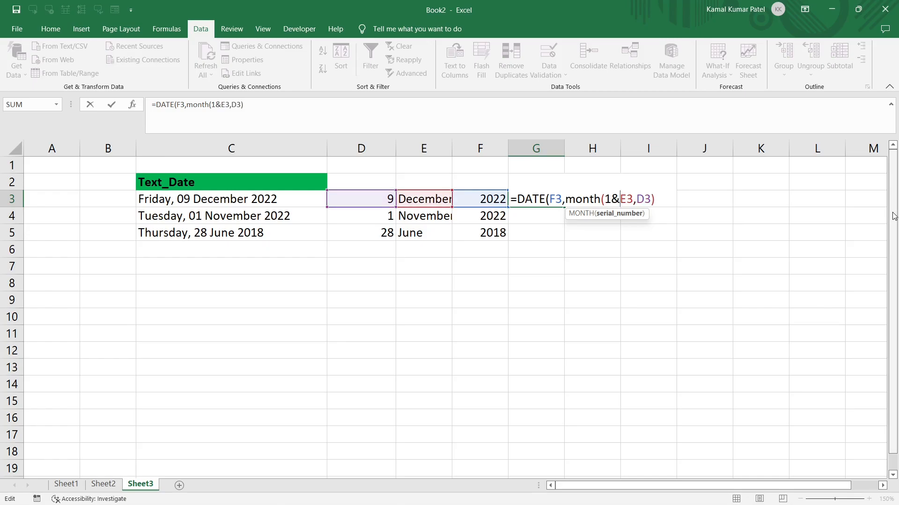
key("Return")
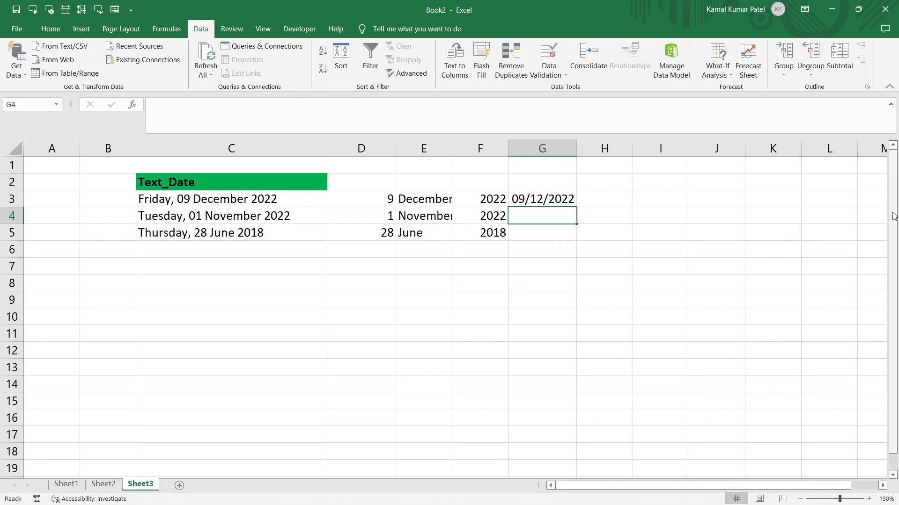
Widen column G and fill the date formula from G3 down to G5.
left_click_drag(576, 148, 643, 142)
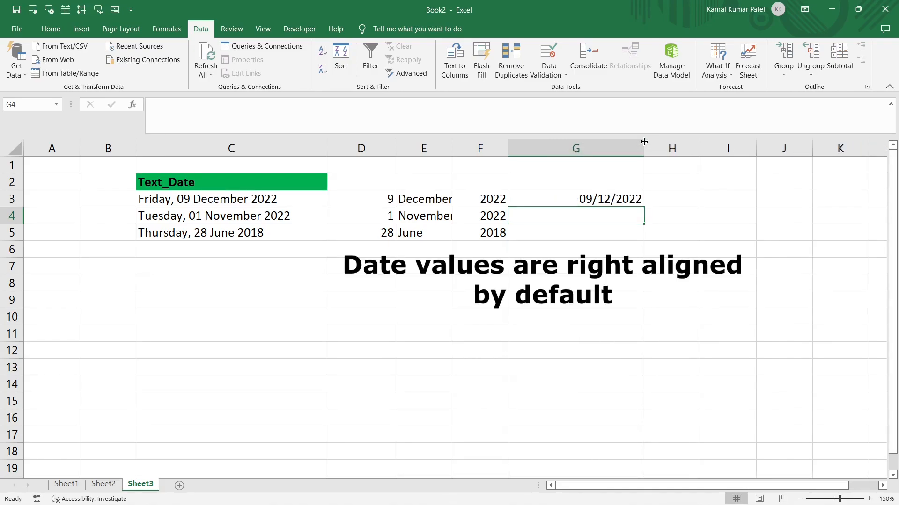
double_click(600, 198)
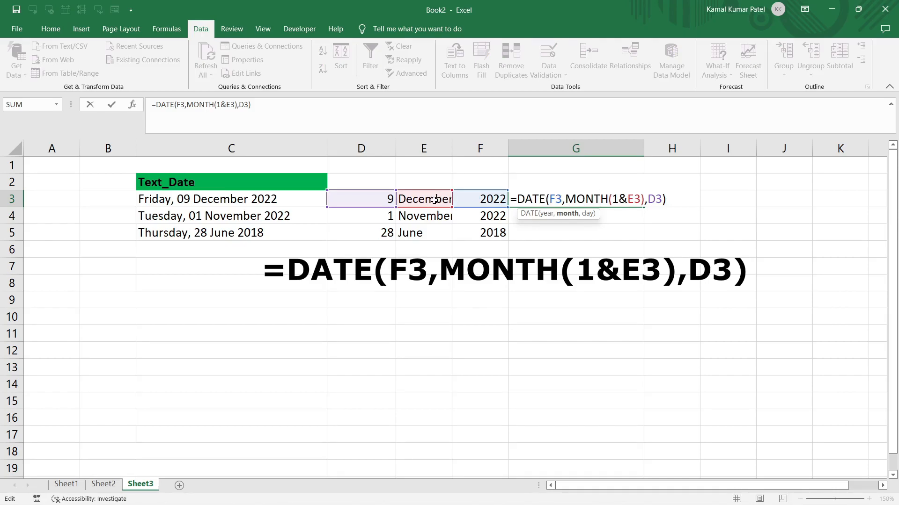
key("ctrl+Return")
left_click_drag(644, 207, 644, 241)
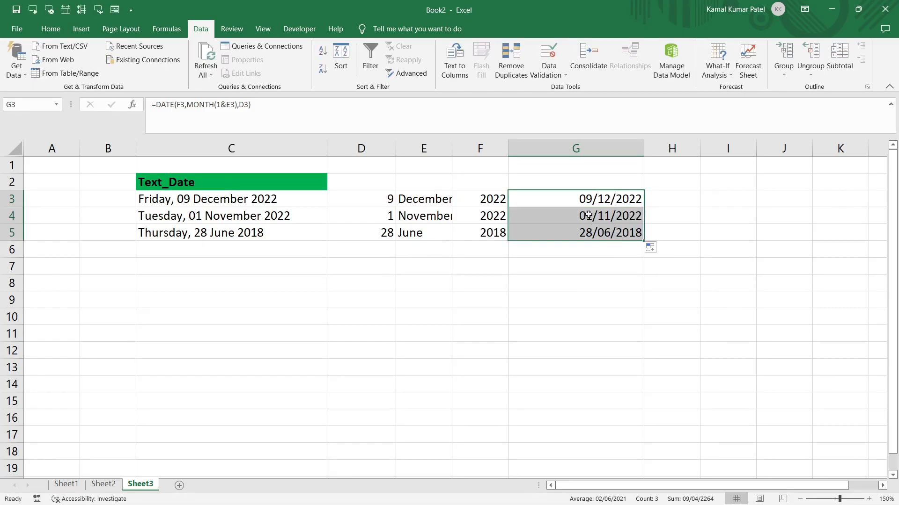
Apply the custom number format "dddd, dd mmmm yyyy" to column G and autofit its width.
left_click_drag(253, 201, 245, 233)
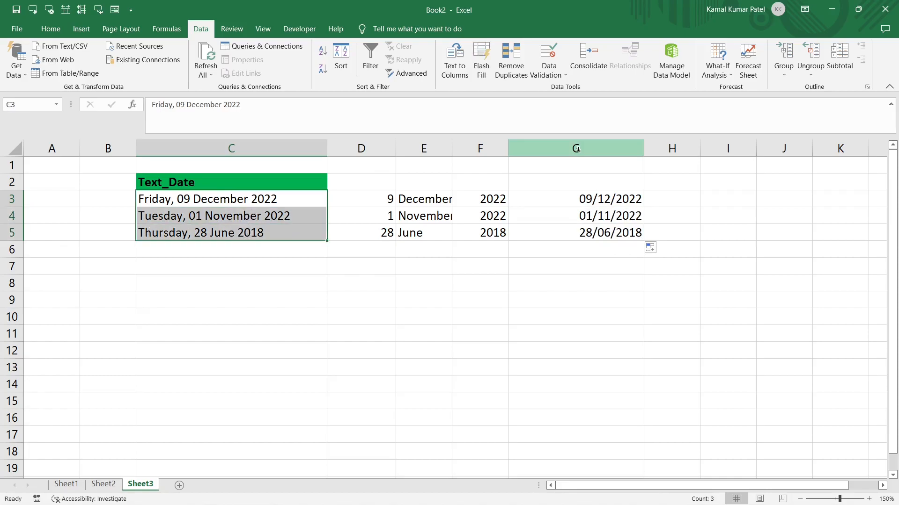
left_click(577, 149)
key("ctrl+1")
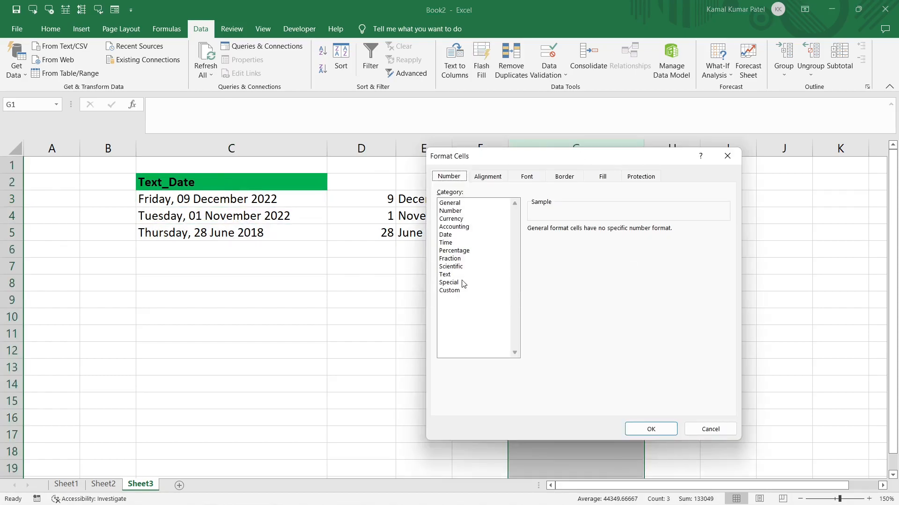
left_click(449, 291)
double_click(542, 242)
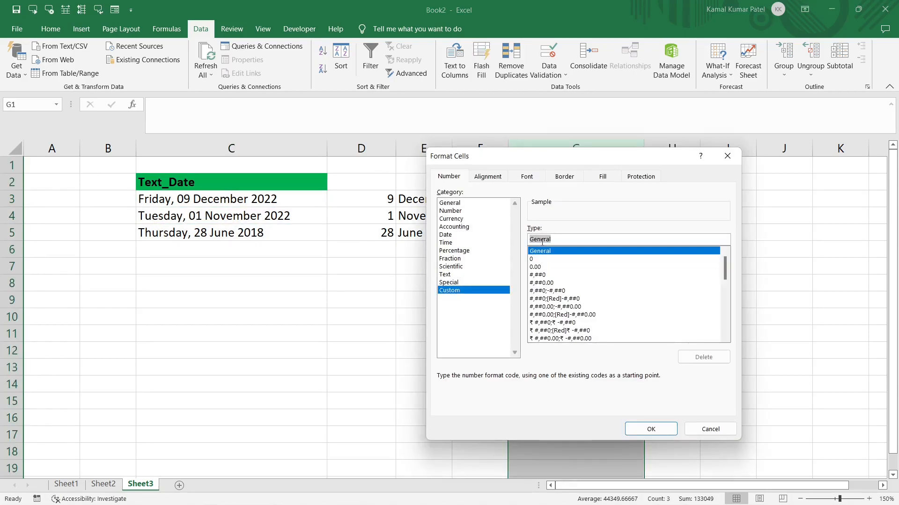
type("dddd, dd mmmm")
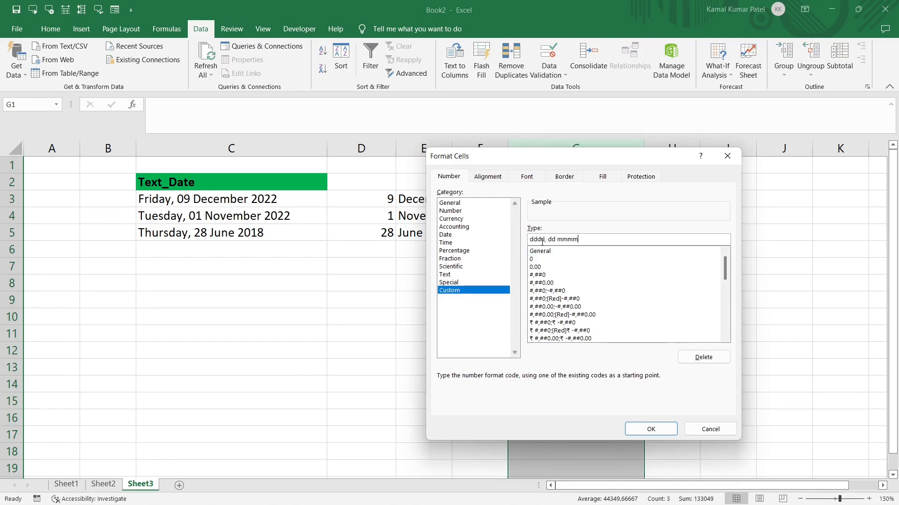
type(" yyyy")
left_click(651, 429)
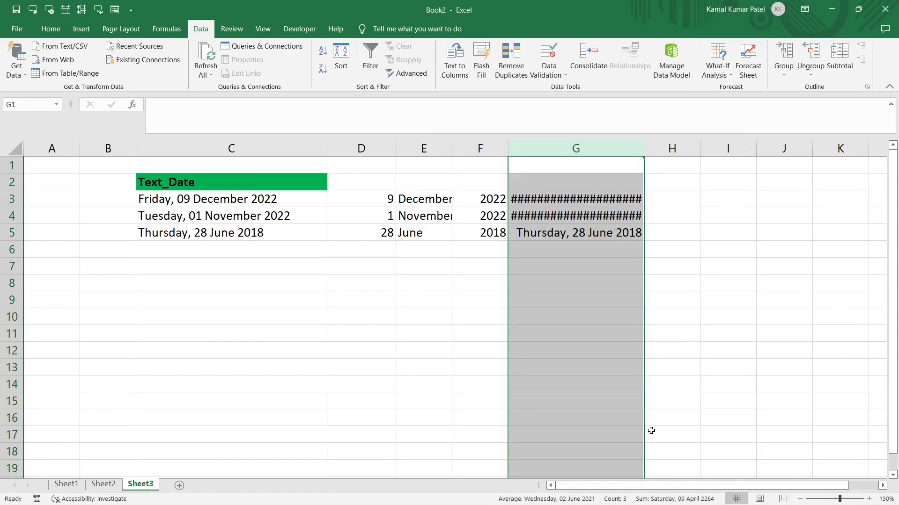
double_click(644, 149)
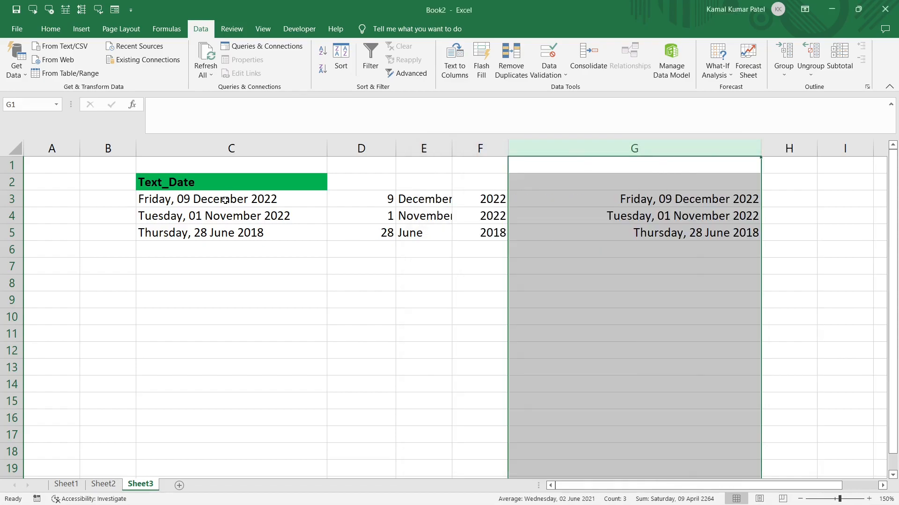
Enter =G3+1 in cell H3 and fill the formula down to H5.
left_click_drag(225, 200, 215, 232)
scroll(729, 208, "right", 1)
left_click(729, 208)
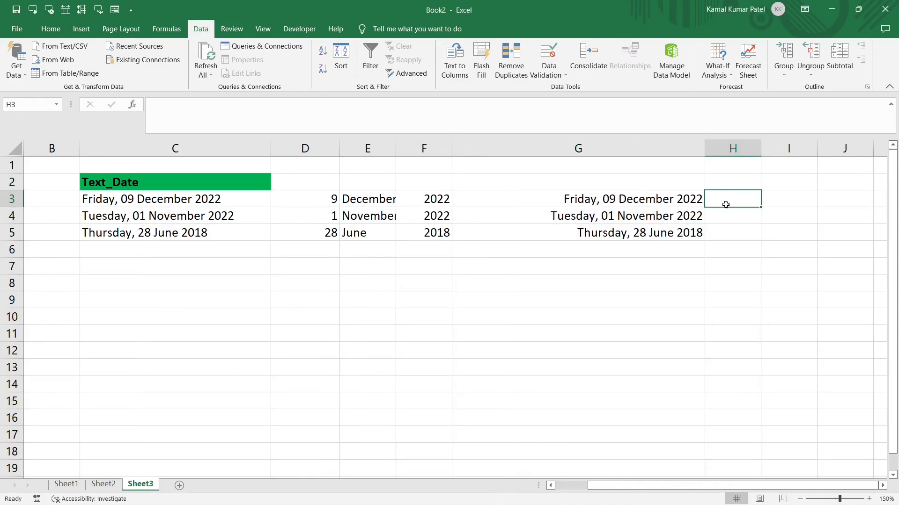
type("=")
left_click(649, 201)
type("+1")
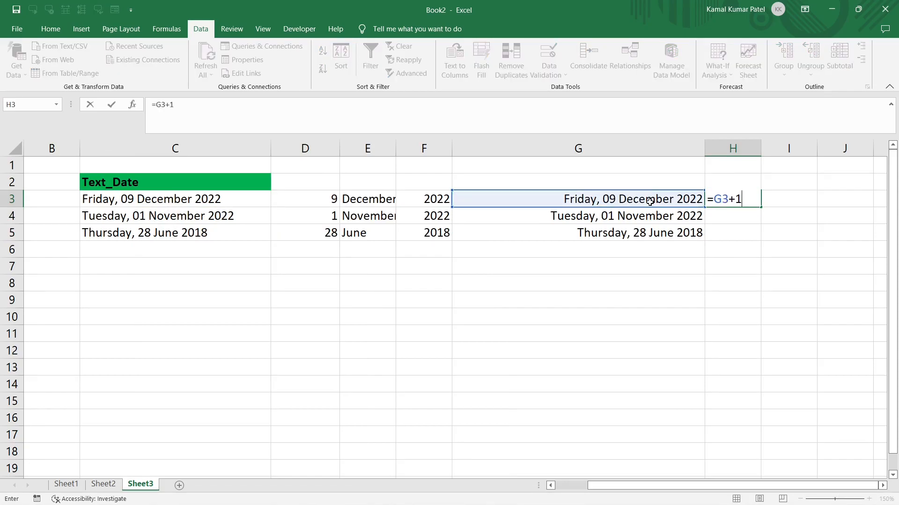
key("Return")
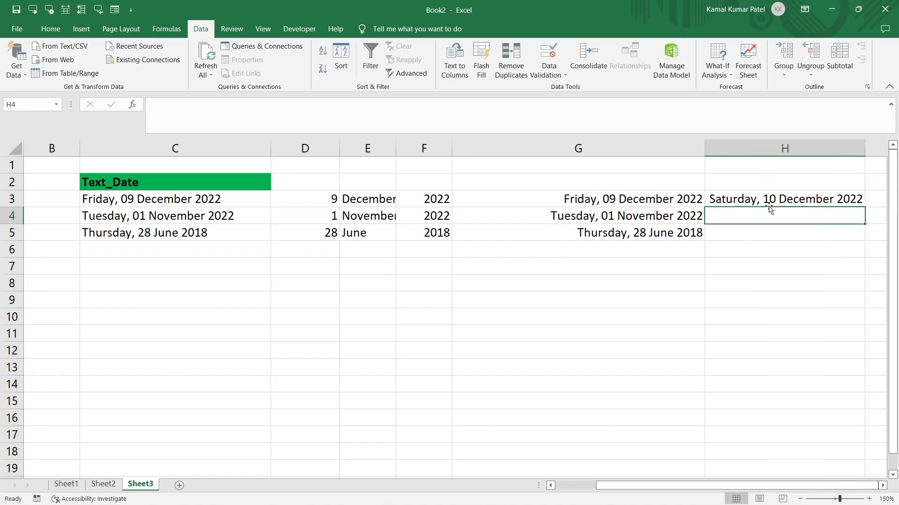
left_click(855, 200)
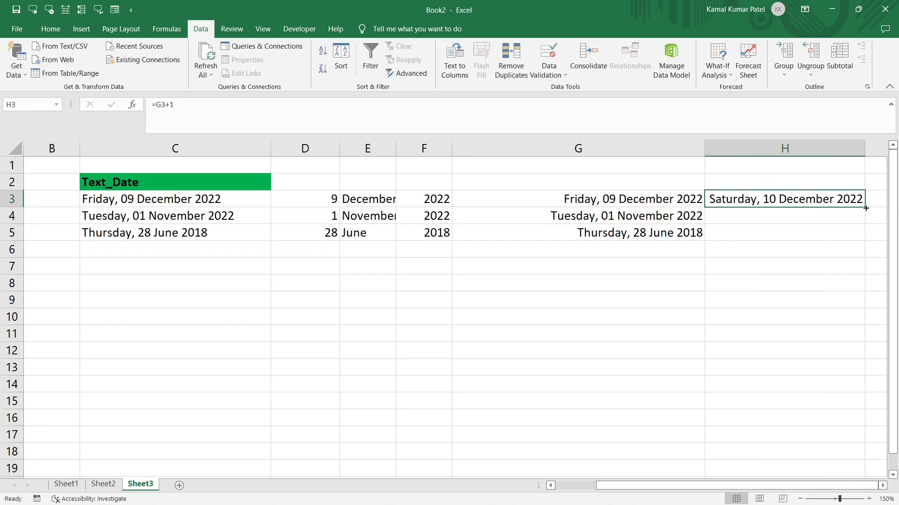
left_click_drag(865, 208, 864, 241)
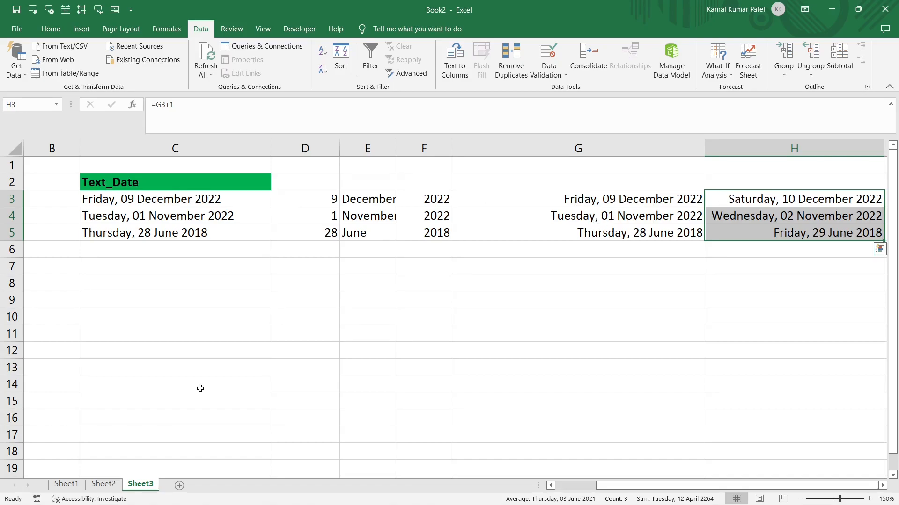
On Sheet2, run Text to Columns on the dotted text dates in D3:D6 without any delimiter, up to the data format settings.
left_click(103, 484)
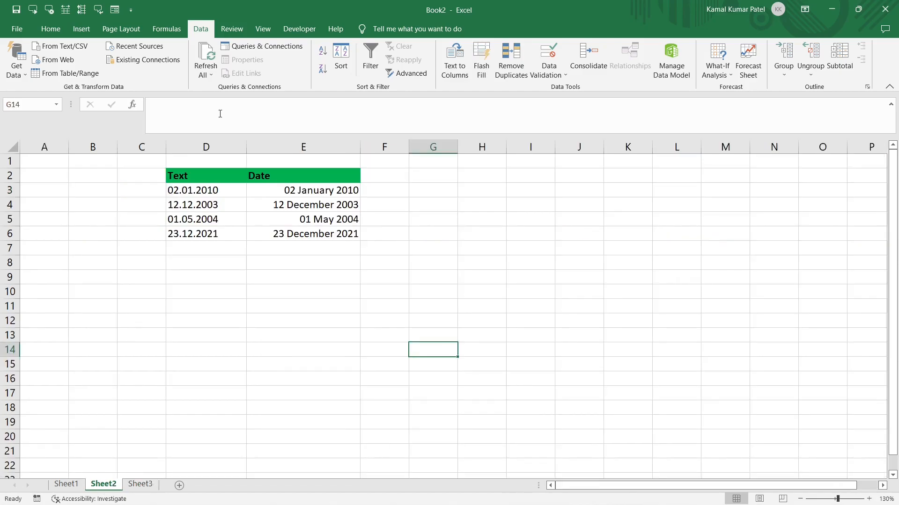
left_click(202, 148)
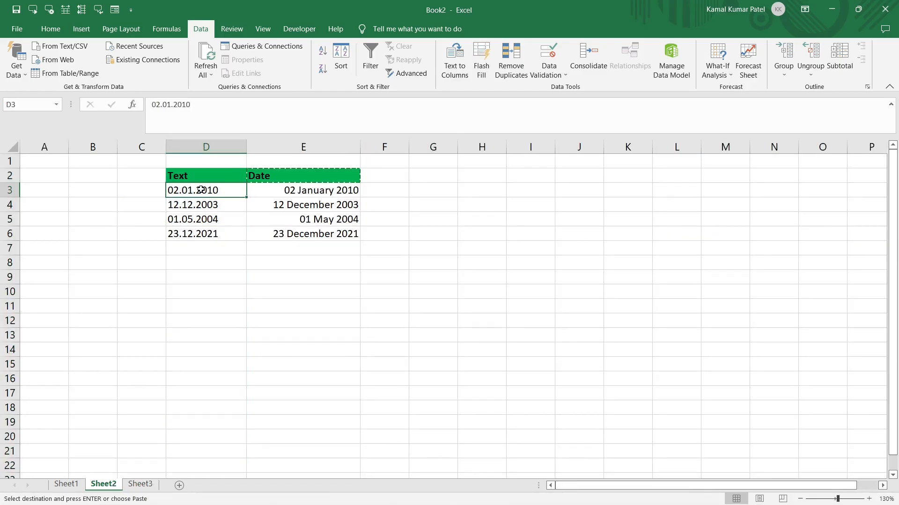
key("ctrl+shift+Down")
left_click(454, 61)
left_click(674, 408)
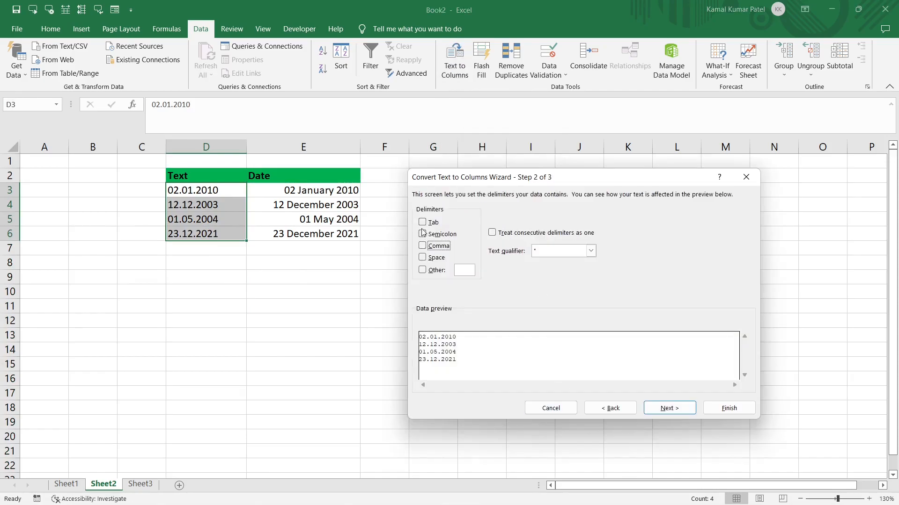
left_click(670, 408)
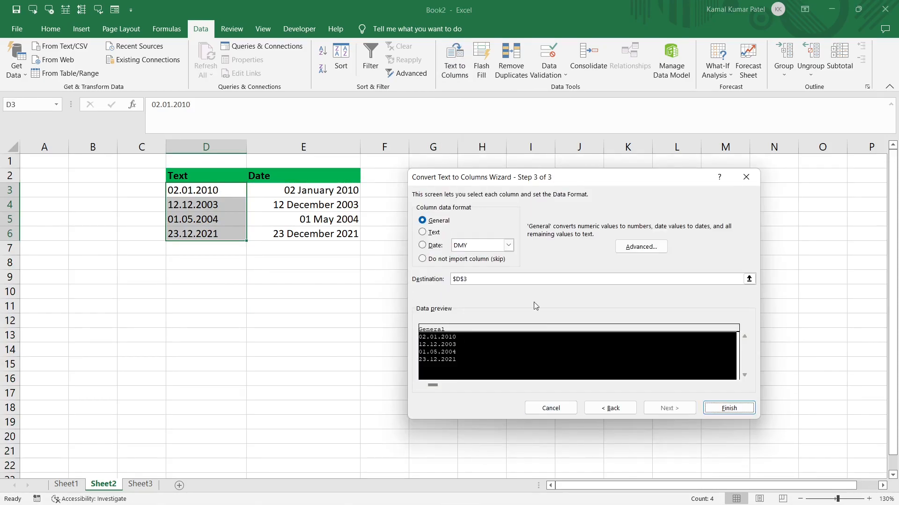
Set the column data format to Date DMY with cell F3 as the destination, and finish the conversion.
left_click(422, 246)
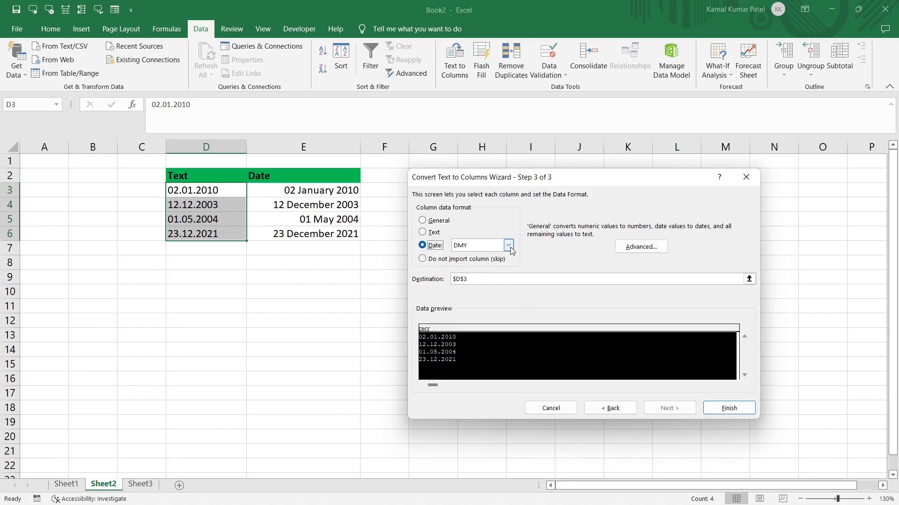
left_click(508, 245)
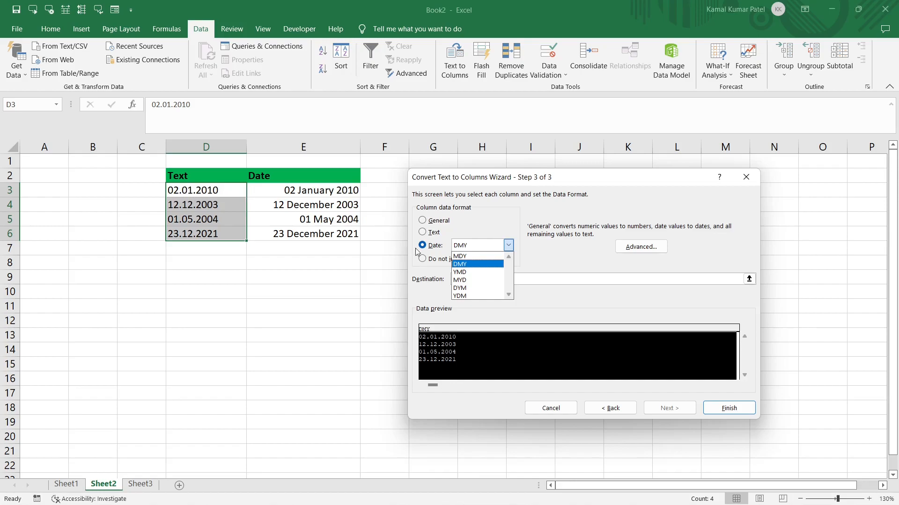
left_click(473, 265)
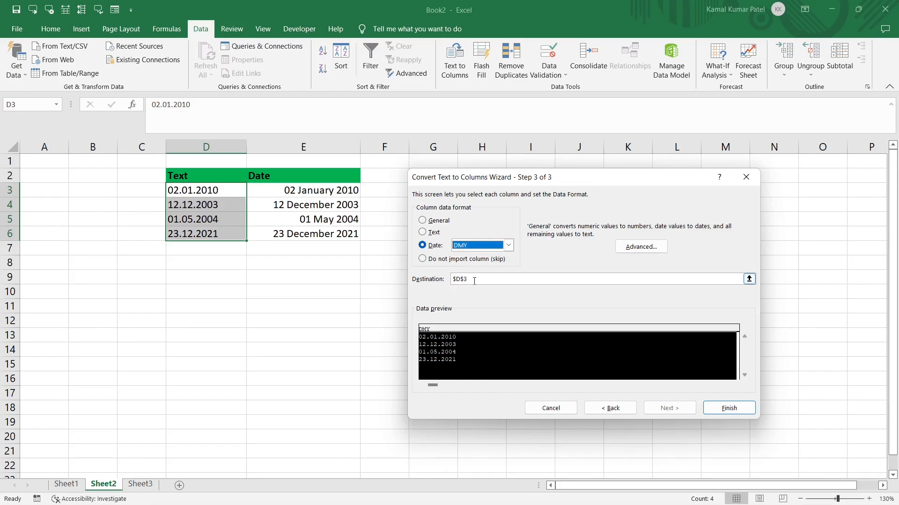
double_click(474, 280)
left_click(375, 191)
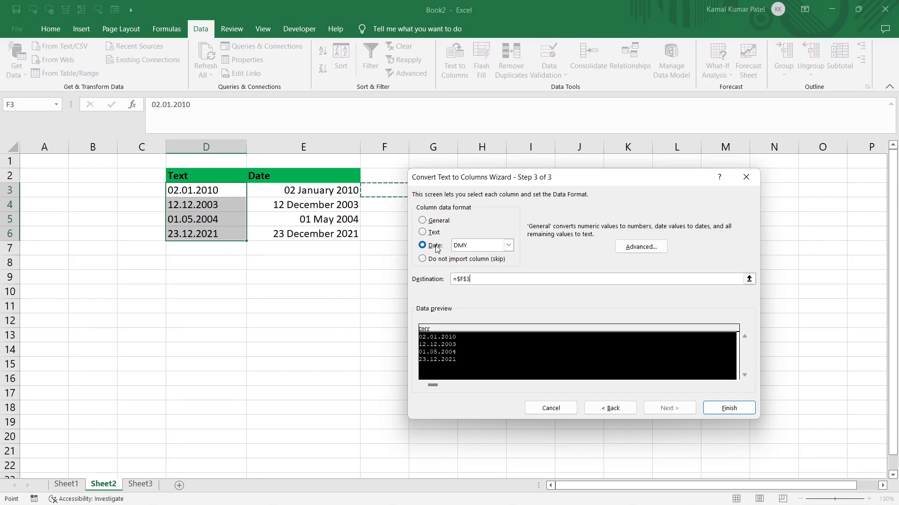
left_click(730, 410)
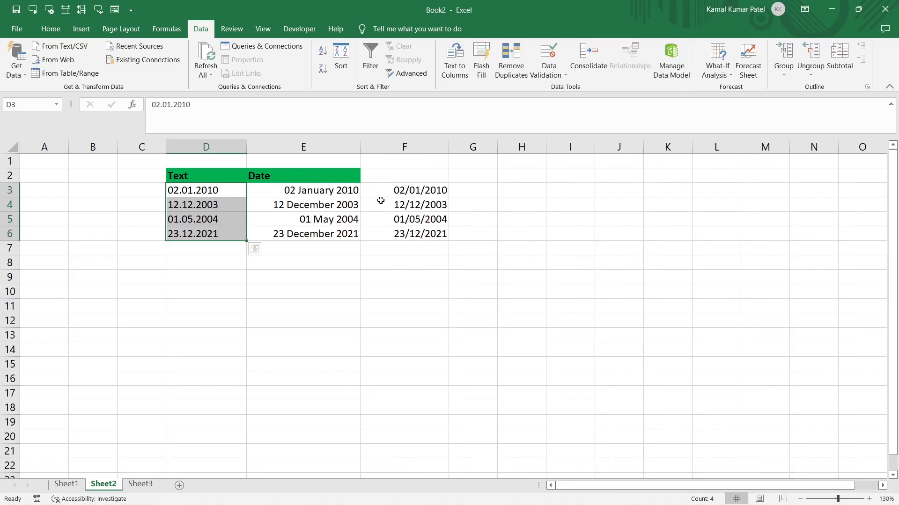
Format column F as Long Date and compare the converted date in F3 with the formula-based date in E3.
left_click(410, 145)
left_click(51, 28)
left_click(476, 51)
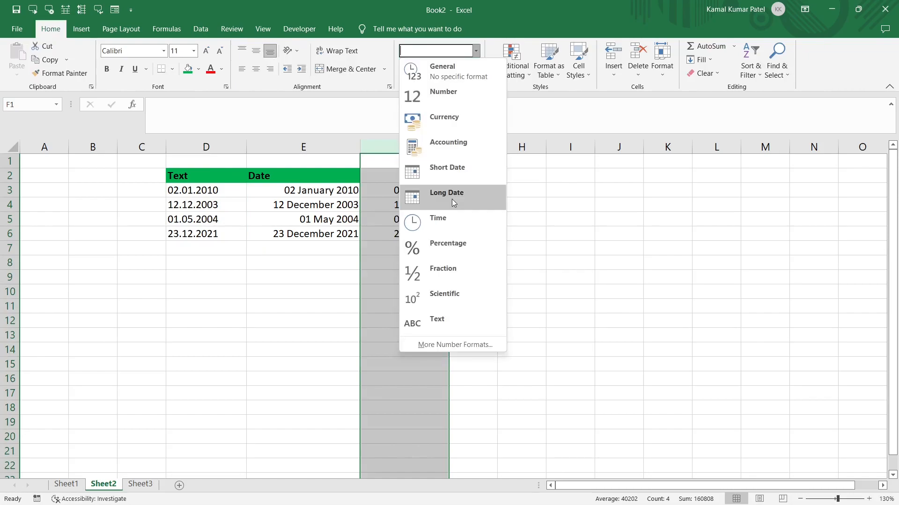
left_click(454, 202)
left_click(342, 192)
left_click(398, 190)
left_click(330, 190)
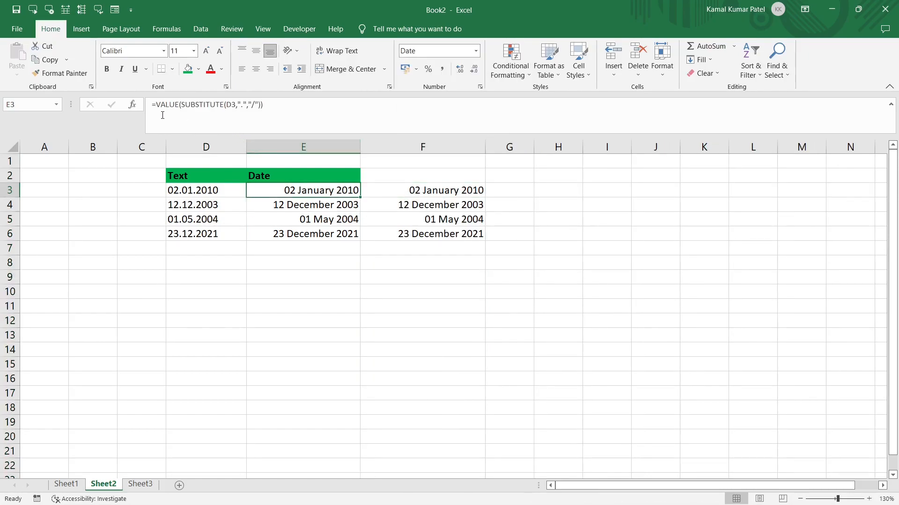